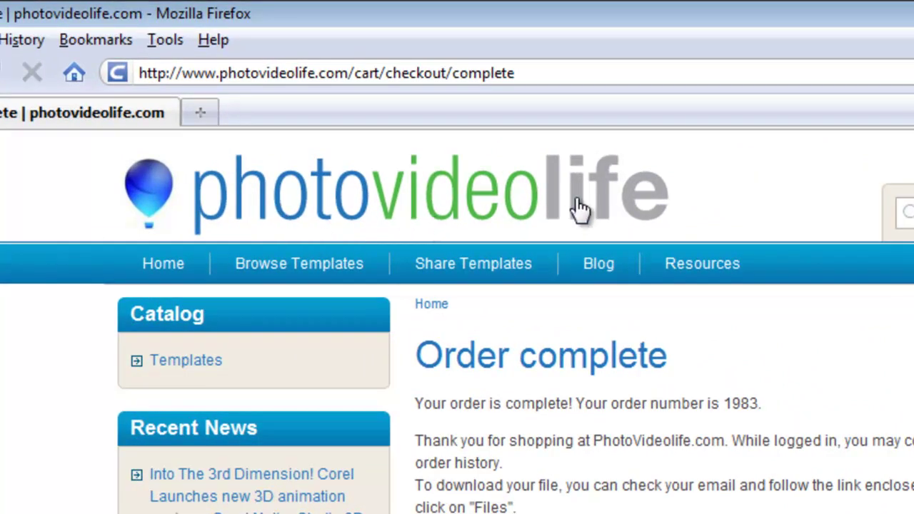
# Step: Open PhotoVideoLife's Templates catalog and scroll through the free templates listed
pyautogui.click(175, 362)
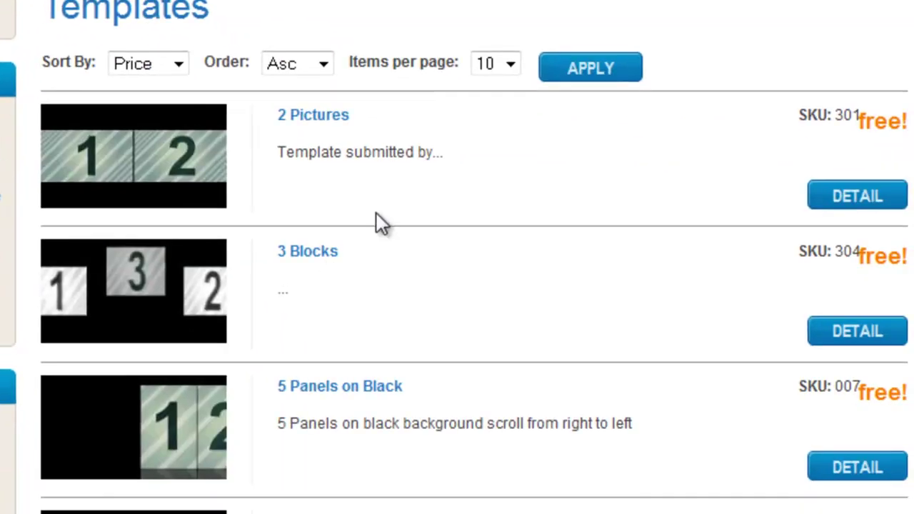
pyautogui.scroll(-5, 376, 214)
pyautogui.scroll(-4, 376, 220)
pyautogui.scroll(-4, 376, 219)
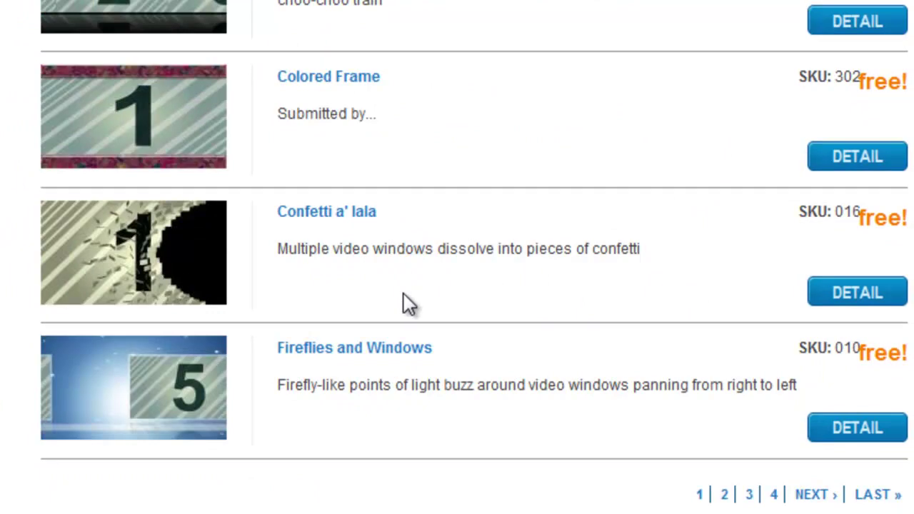
pyautogui.scroll(4, 404, 295)
pyautogui.scroll(4, 404, 295)
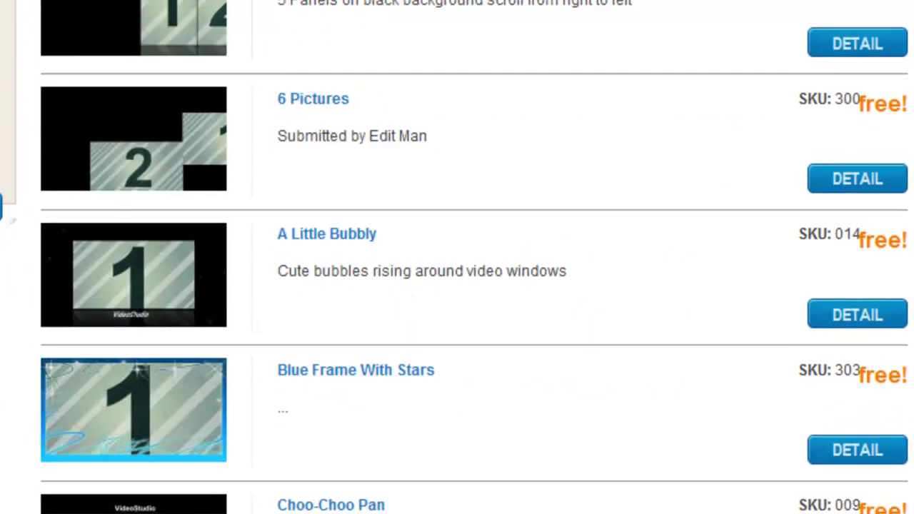
pyautogui.scroll(6, 322, 106)
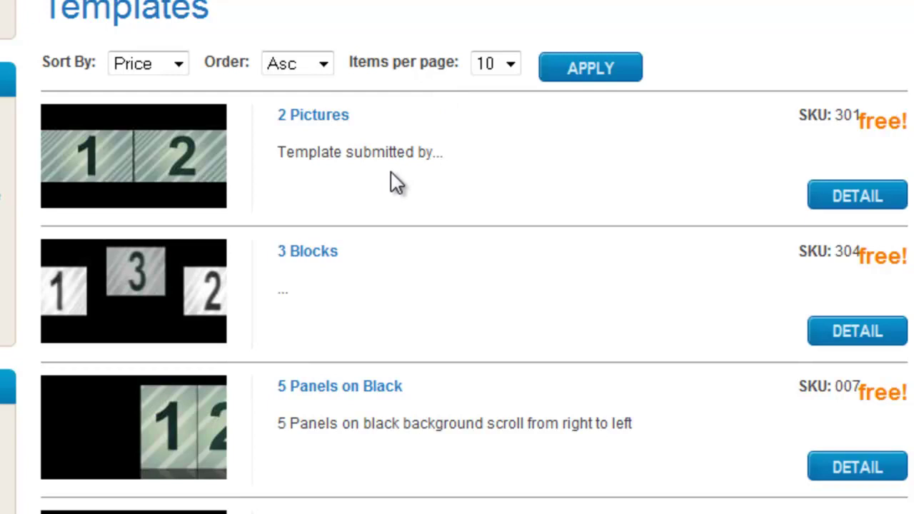
pyautogui.scroll(-2, 391, 172)
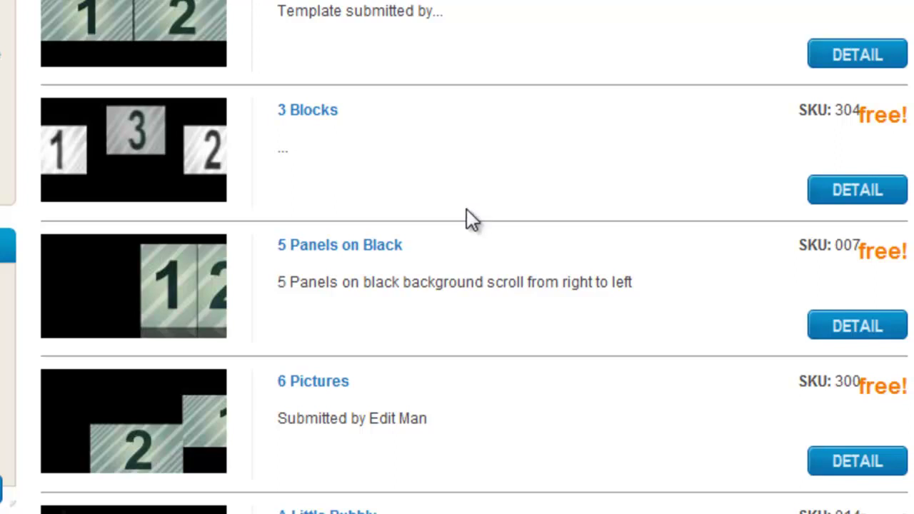
pyautogui.scroll(-2, 443, 161)
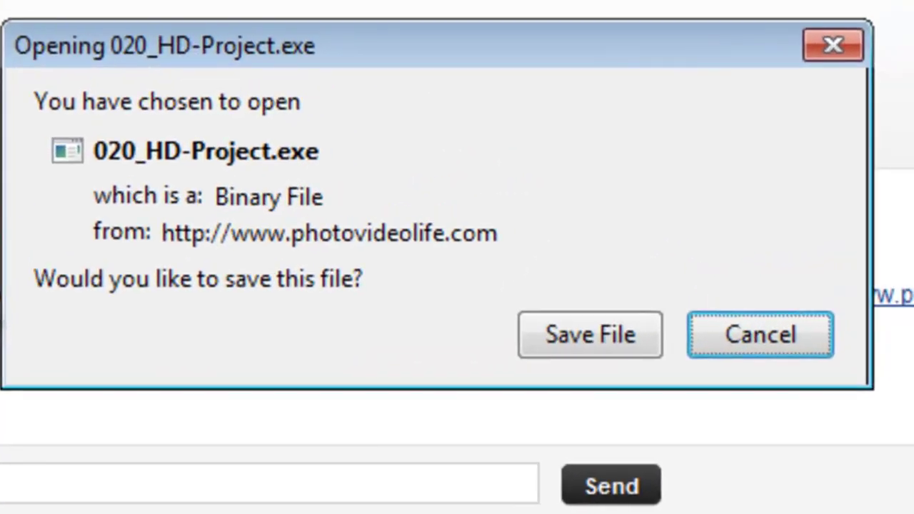
# Step: Save 020_HD-Project.exe and bring up its options in Firefox's Downloads list
pyautogui.click(595, 341)
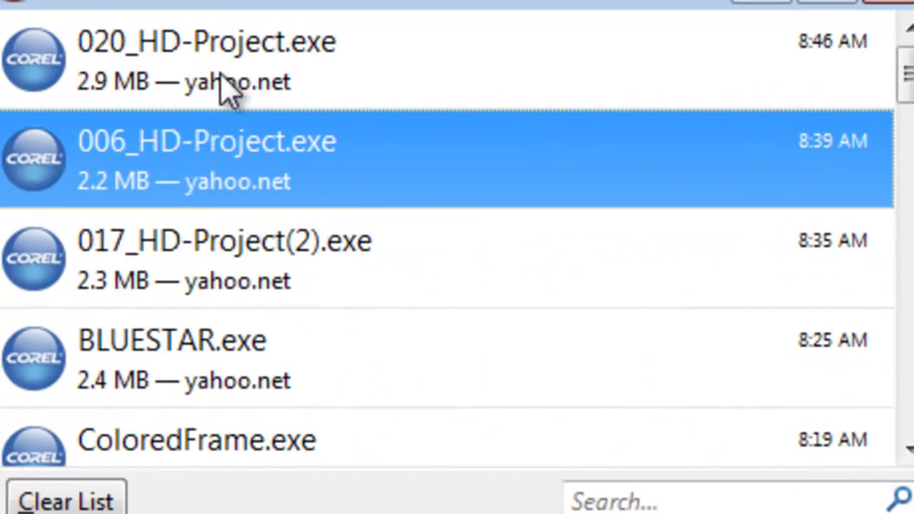
pyautogui.click(224, 86)
pyautogui.rightClick(524, 80)
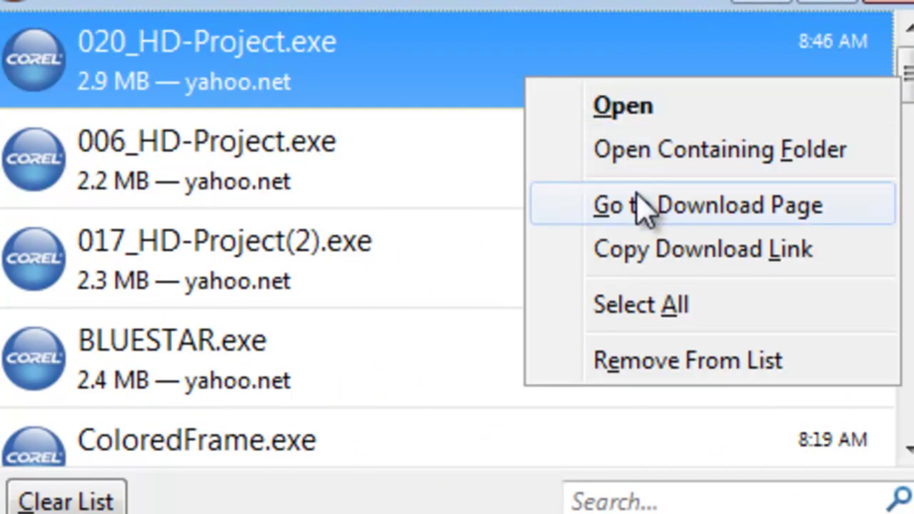
# Step: Copy 020_HD-Project (2,958 KB) from its download folder into the desktop templates folder
pyautogui.click(639, 152)
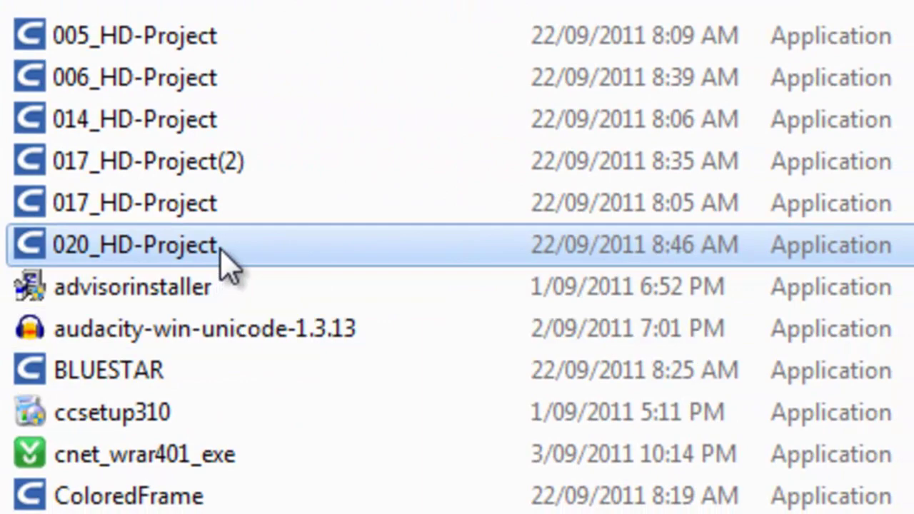
pyautogui.rightClick(767, 290)
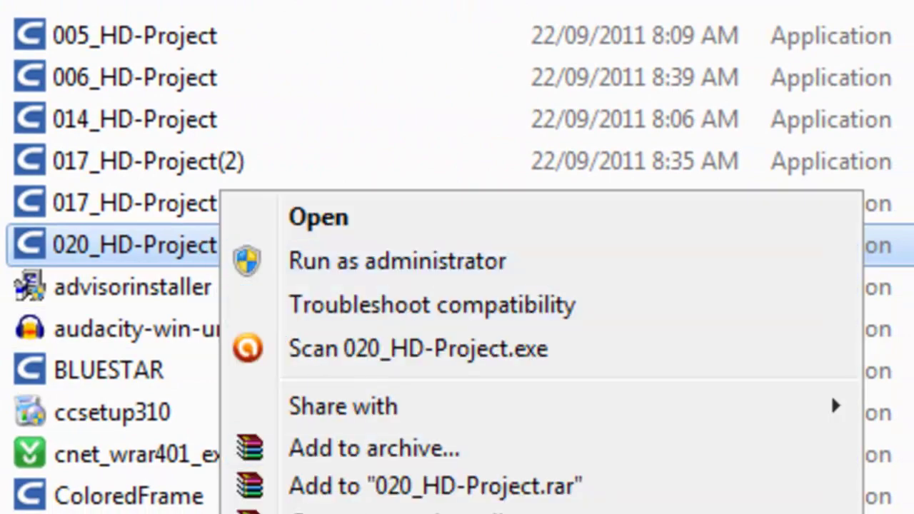
pyautogui.press('Escape')
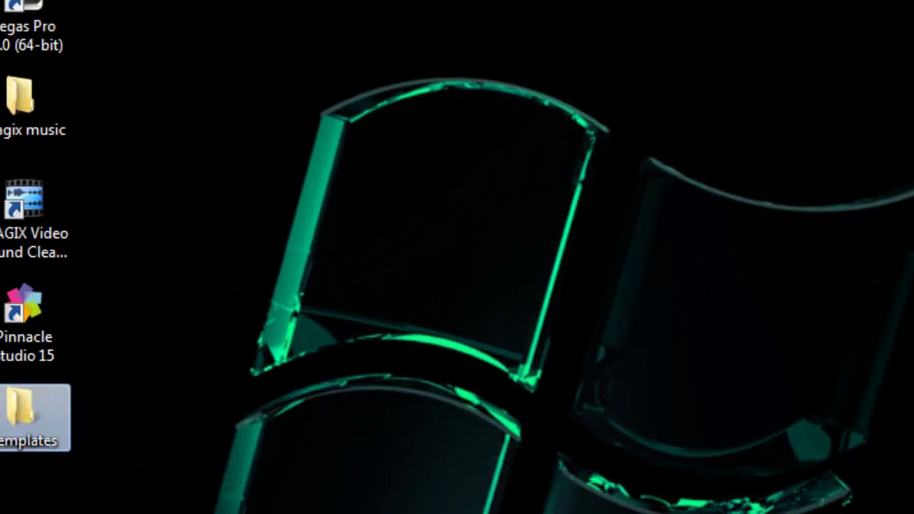
pyautogui.doubleClick(114, 418)
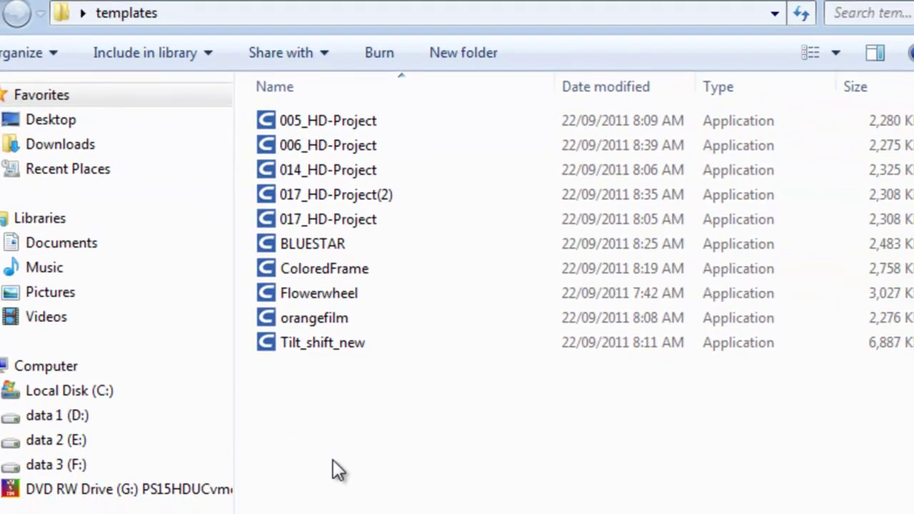
pyautogui.rightClick(333, 459)
pyautogui.click(408, 280)
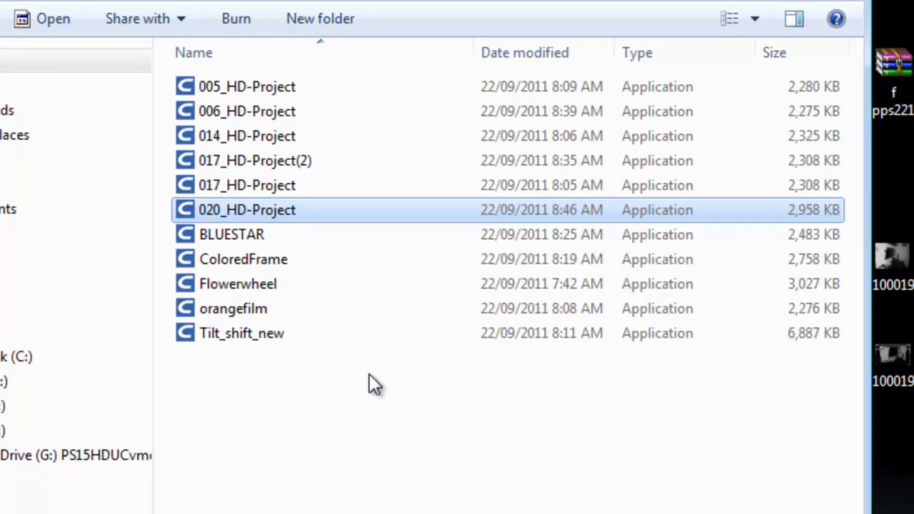
# Step: Run the 020_HD-Project installer, accept the license terms, install, and finish setup
pyautogui.doubleClick(289, 210)
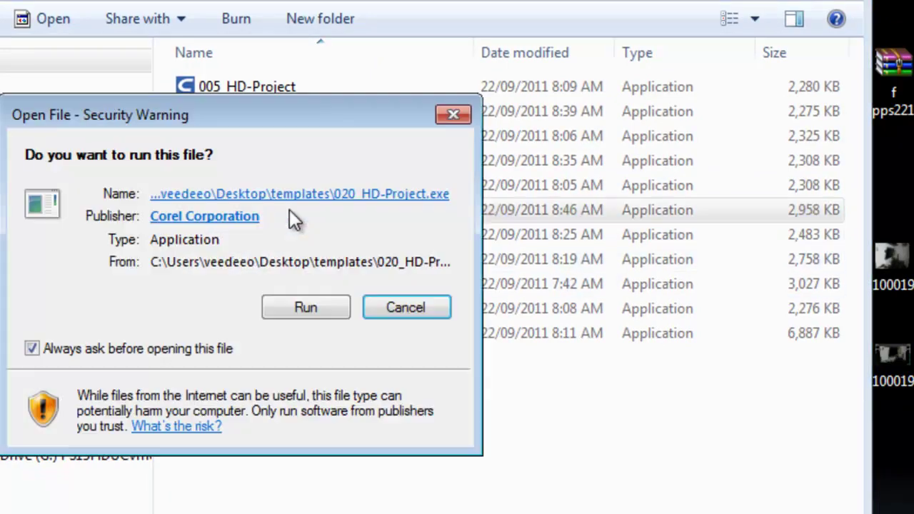
pyautogui.click(314, 308)
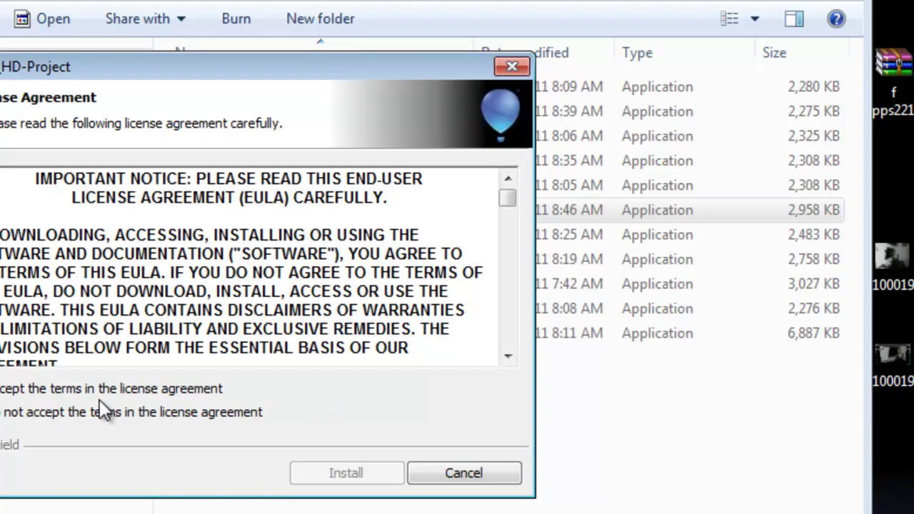
pyautogui.click(100, 391)
pyautogui.click(345, 468)
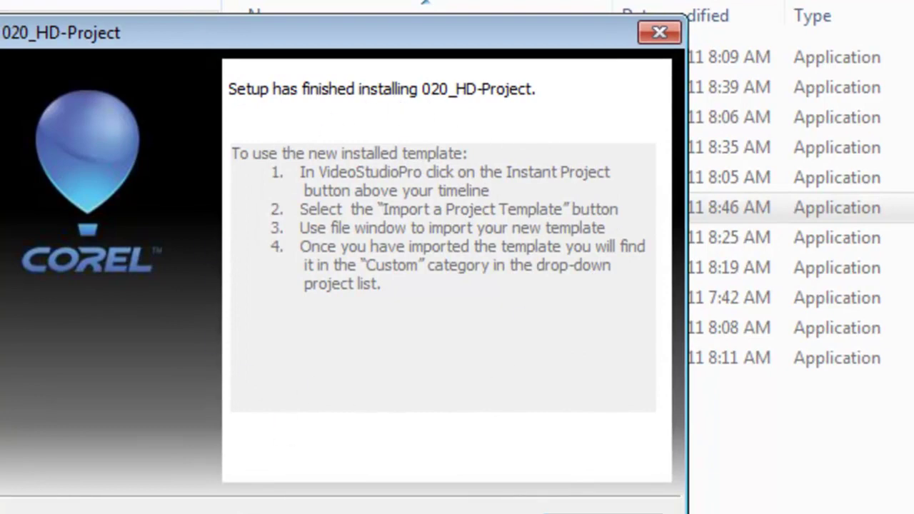
pyautogui.press('Return')
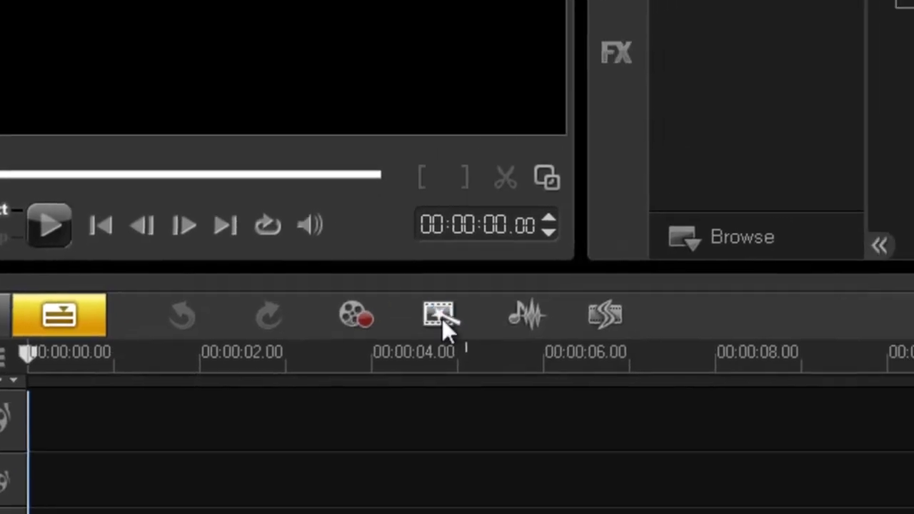
# Step: Show Instant Project's Custom category and start Import a Project Template
pyautogui.click(488, 246)
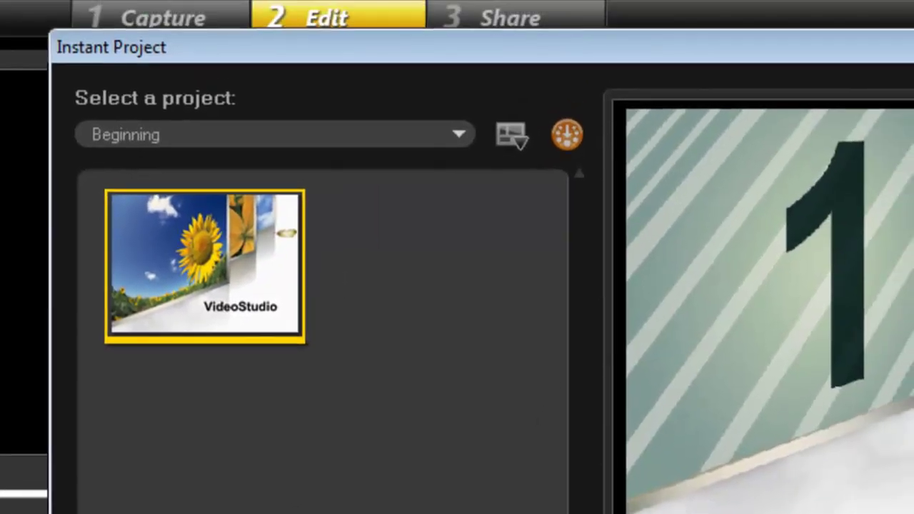
pyautogui.click(459, 136)
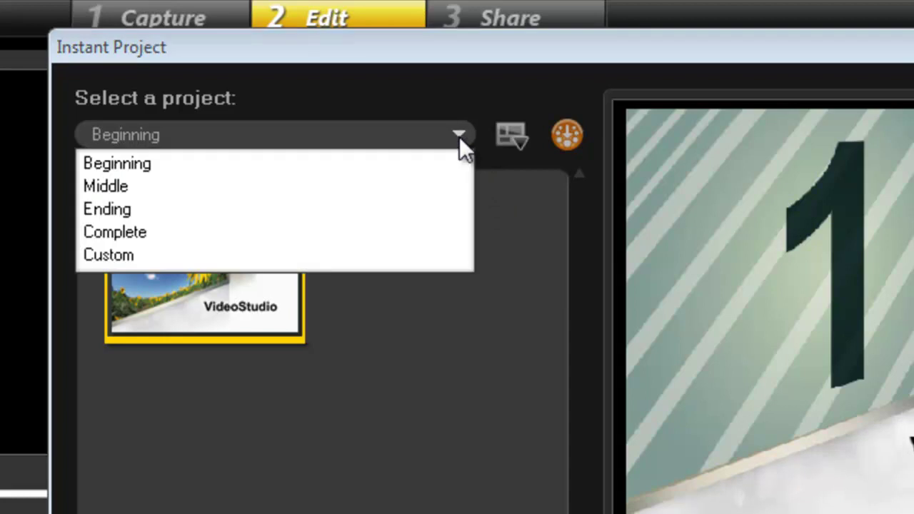
pyautogui.click(269, 252)
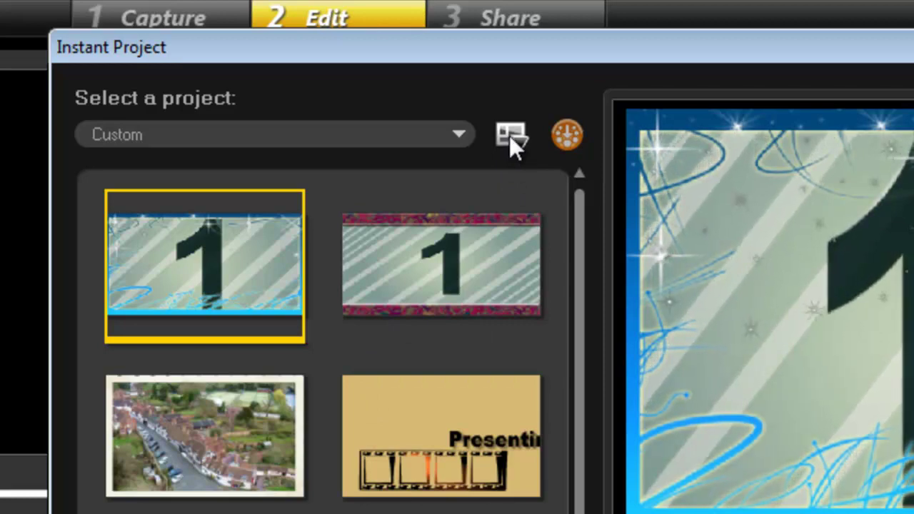
pyautogui.click(509, 135)
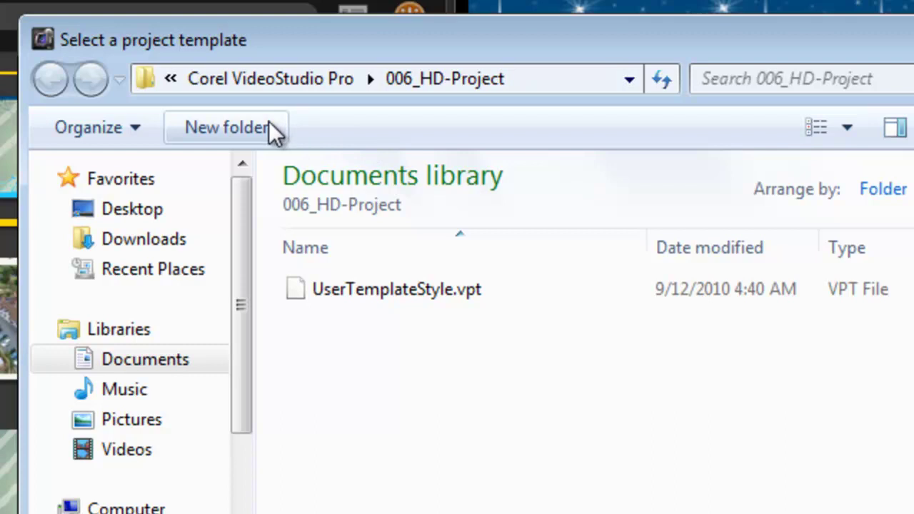
# Step: Import UserTemplateStyle.vpt from Corel VideoStudio Pro's 020_HD-Project folder
pyautogui.click(262, 77)
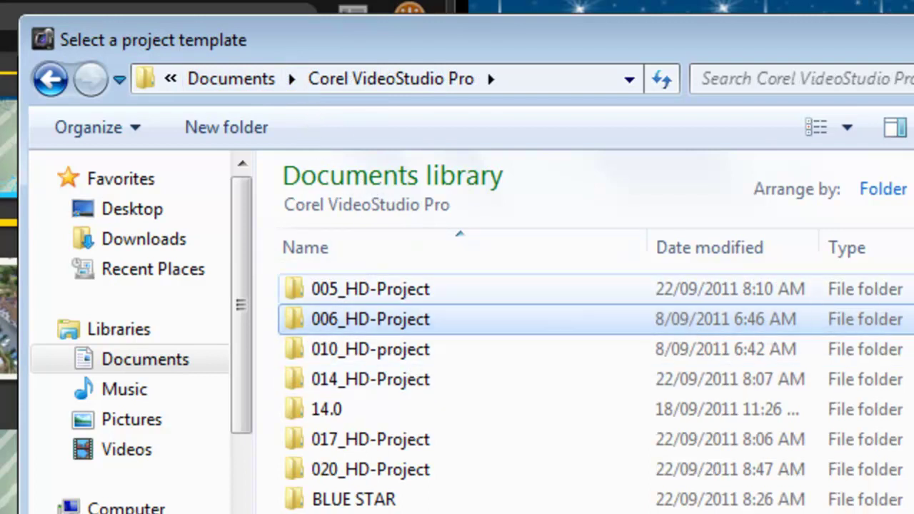
pyautogui.scroll(-2, 664, 300)
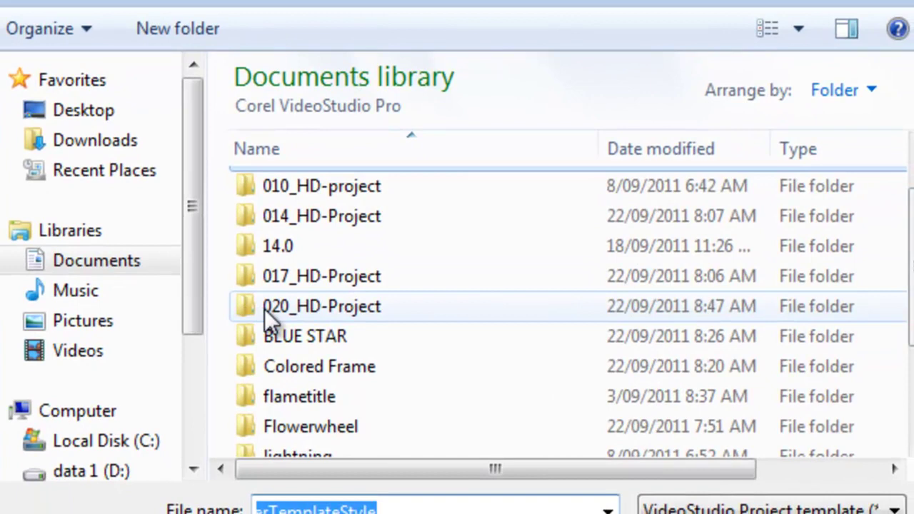
pyautogui.doubleClick(338, 311)
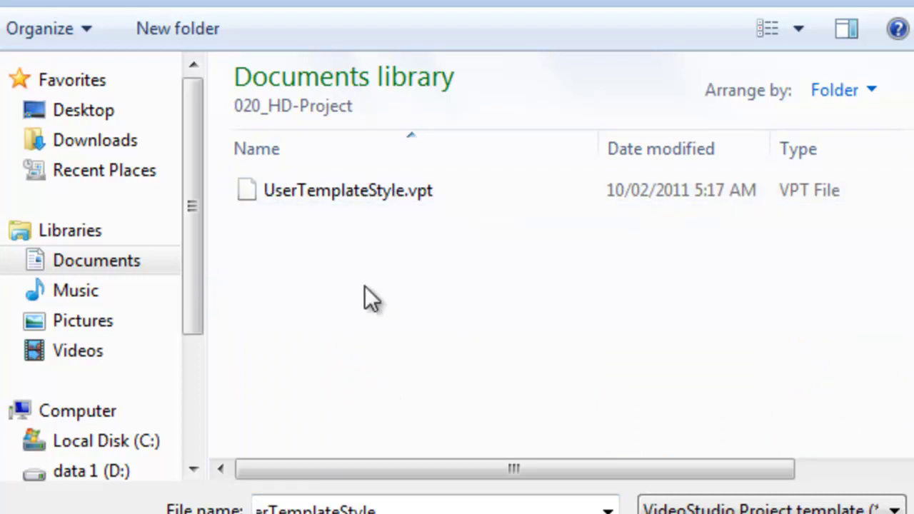
pyautogui.doubleClick(337, 190)
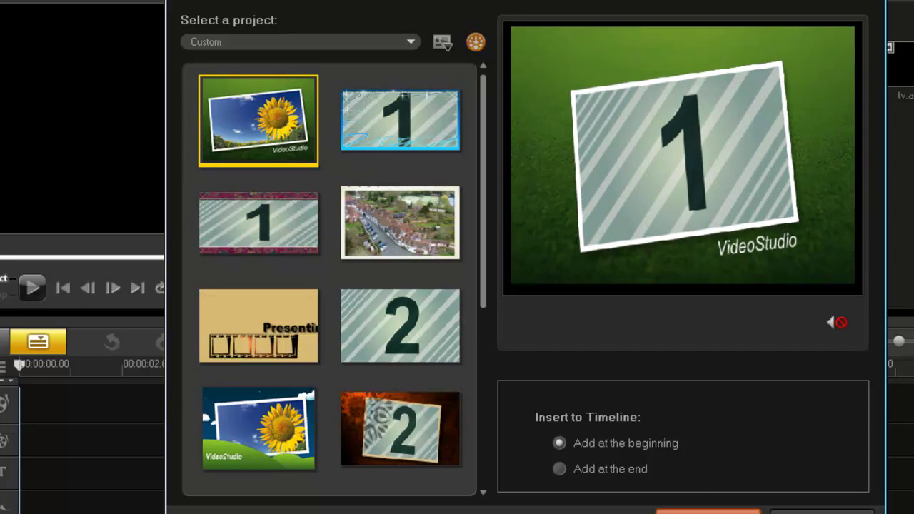
# Step: Insert the 020_HD-Project template at the timeline's beginning, then stop its preview
pyautogui.click(706, 511)
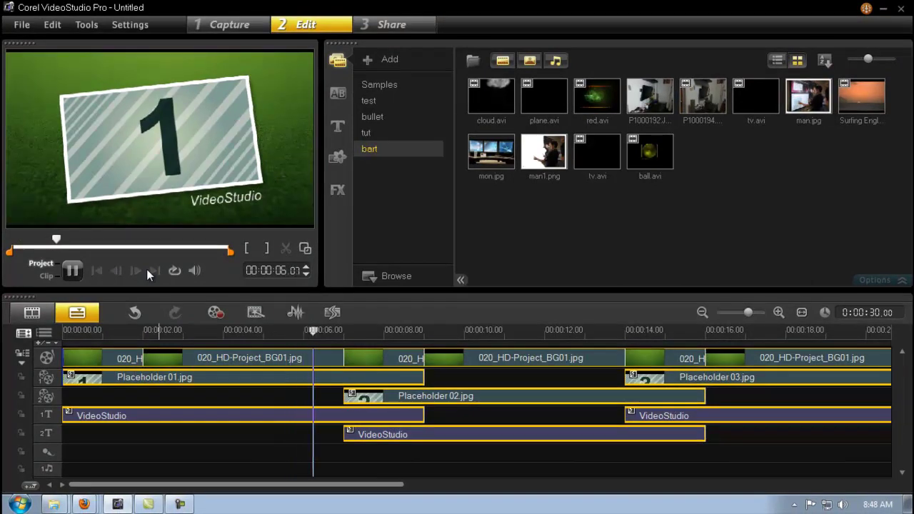
pyautogui.click(75, 270)
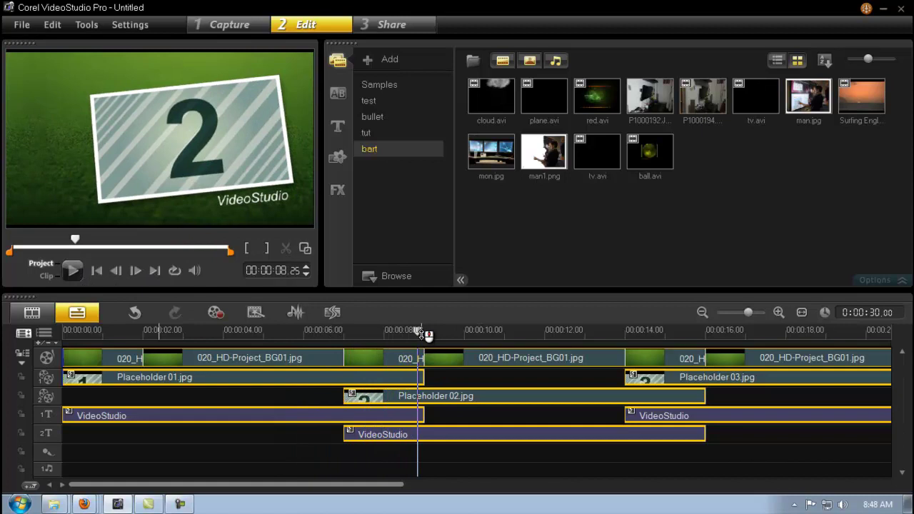